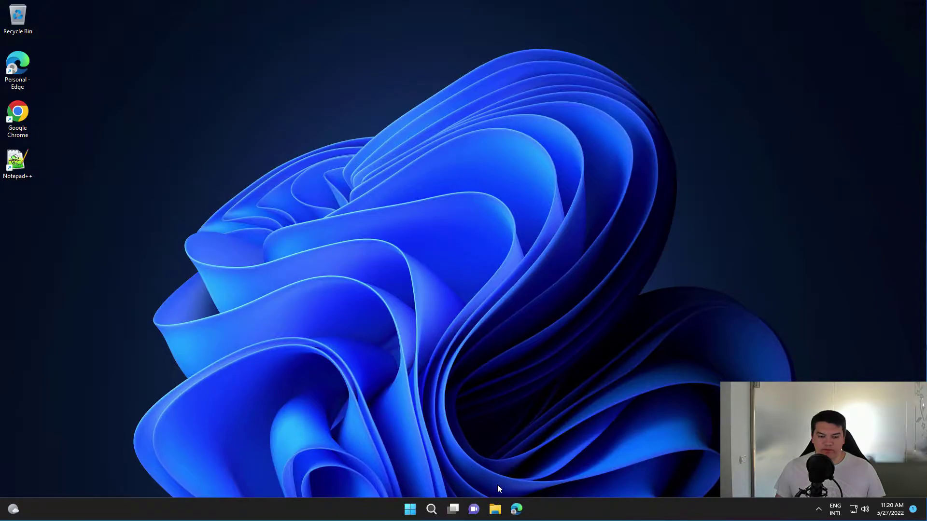
- Open File Explorer on This PC and move the window up and left
left_click(494, 509)
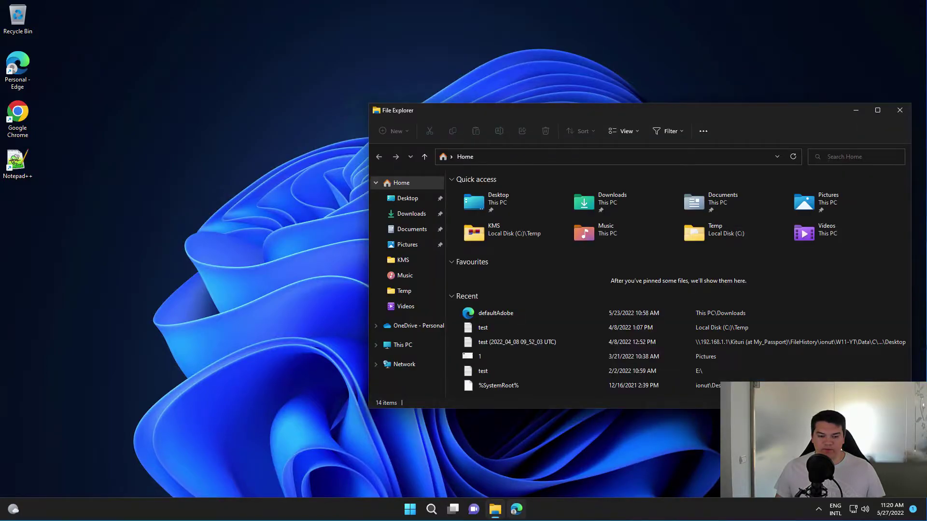
left_click(402, 346)
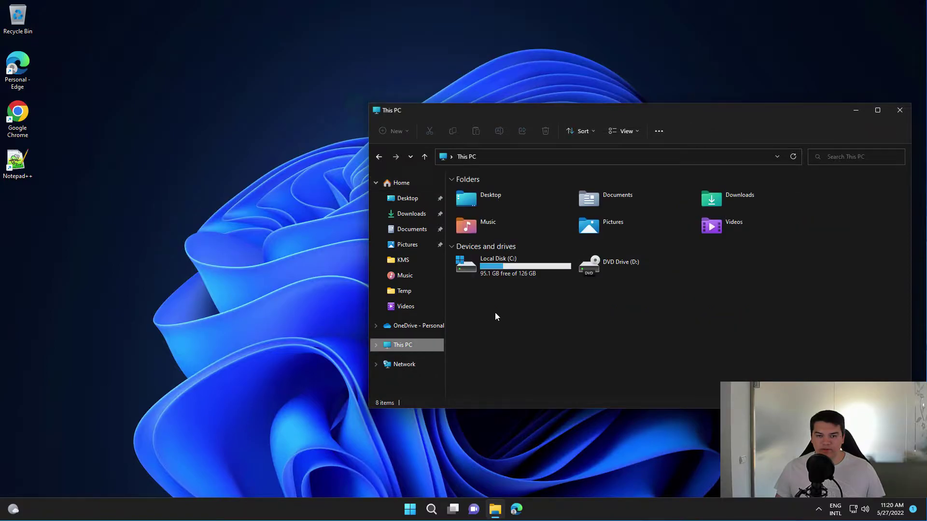
left_click_drag(725, 116, 597, 72)
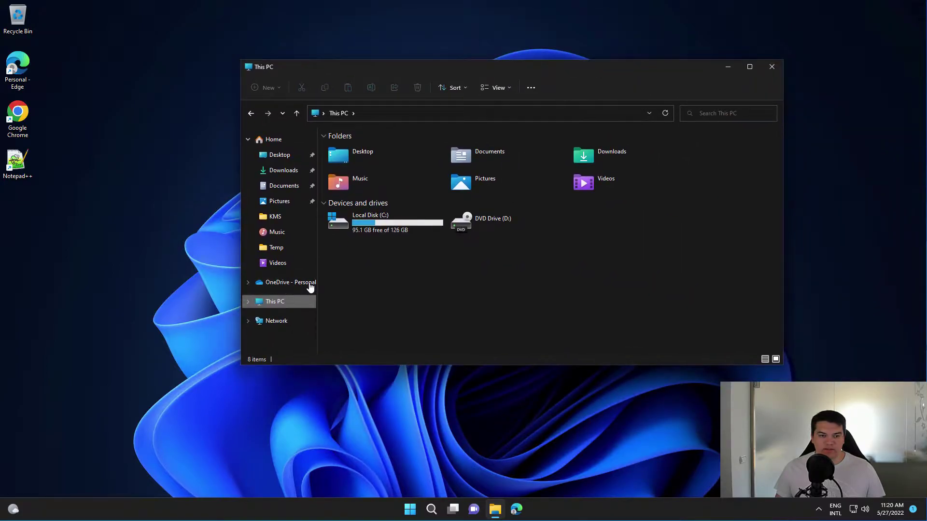
- Start error checking on Local Disk (C:) from the Tools tab of its Properties
left_click(371, 222)
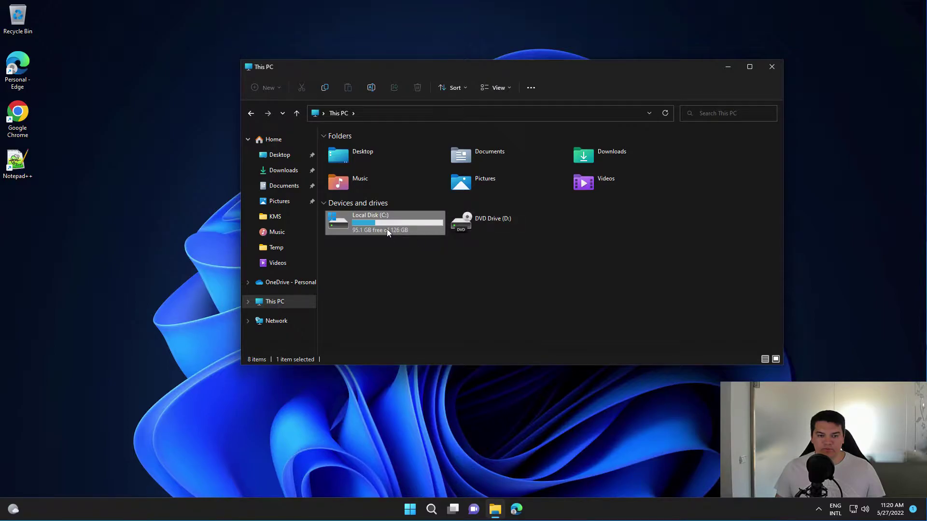
mouse_move(395, 232)
right_click(370, 224)
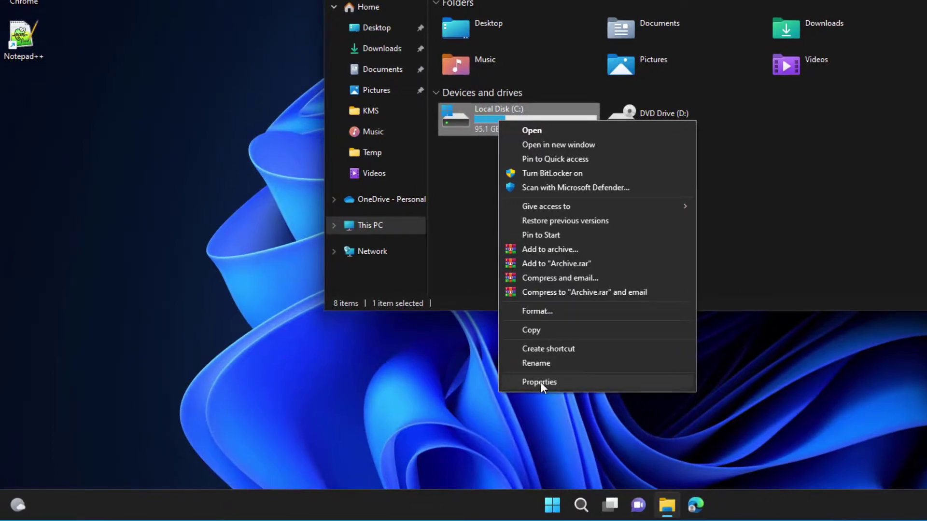
left_click(540, 382)
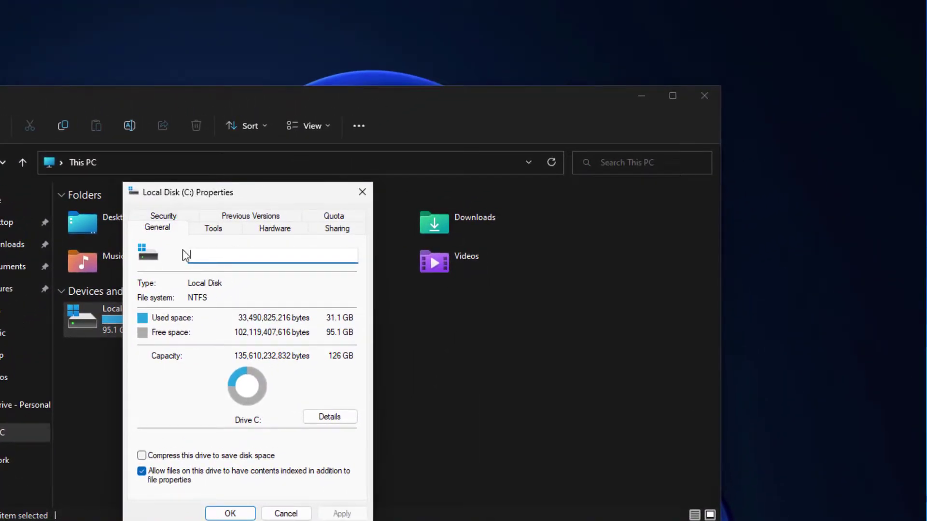
left_click(215, 229)
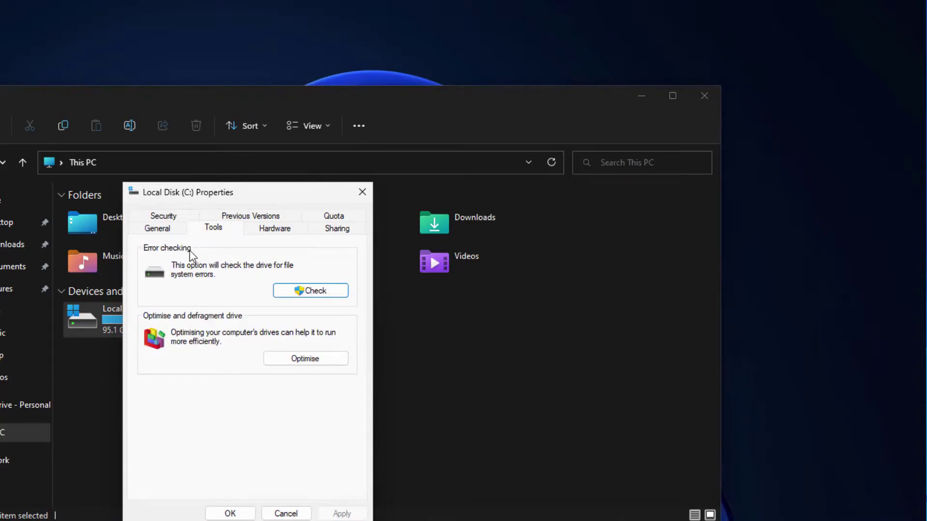
left_click(317, 291)
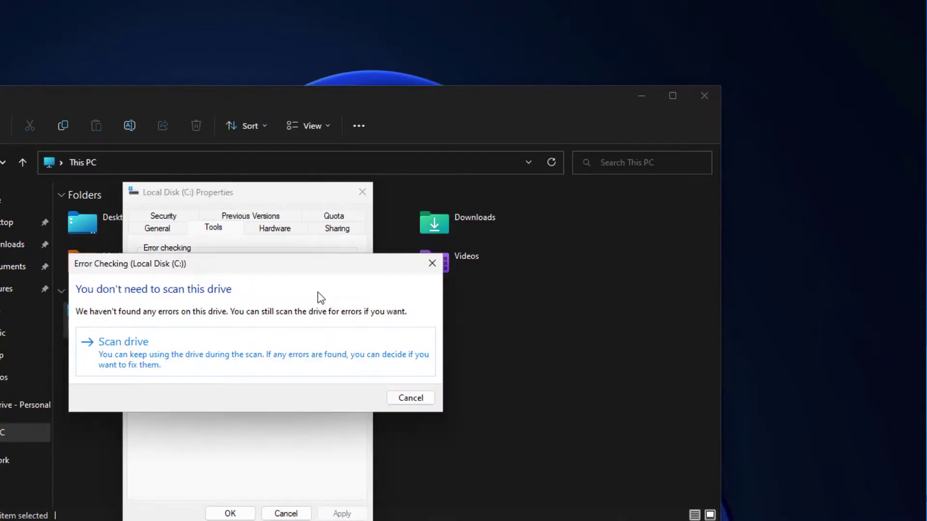
- Run Scan drive on C:, dismiss the no-errors result, and close the drive's Properties
left_click(147, 349)
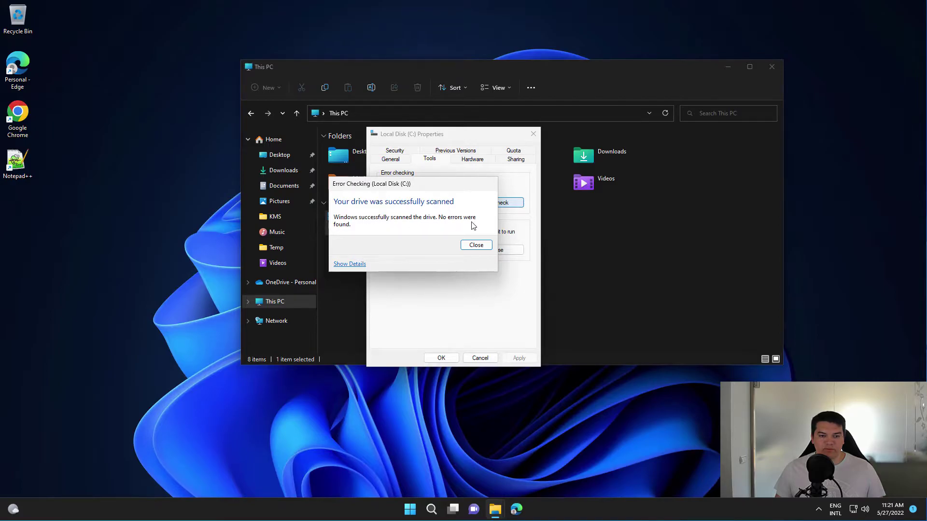
left_click(477, 246)
left_click(442, 358)
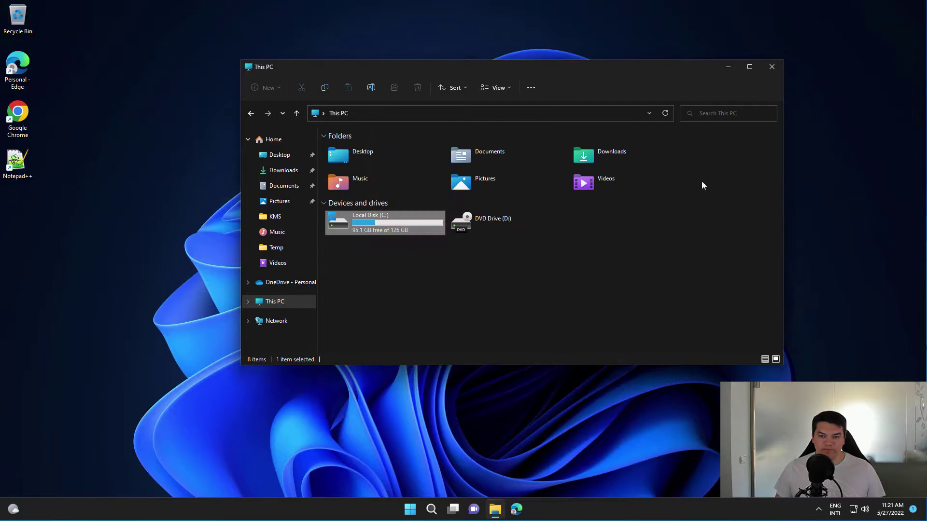
- Close This PC and launch an administrator Command Prompt via a cmd search, centred on screen
left_click(773, 71)
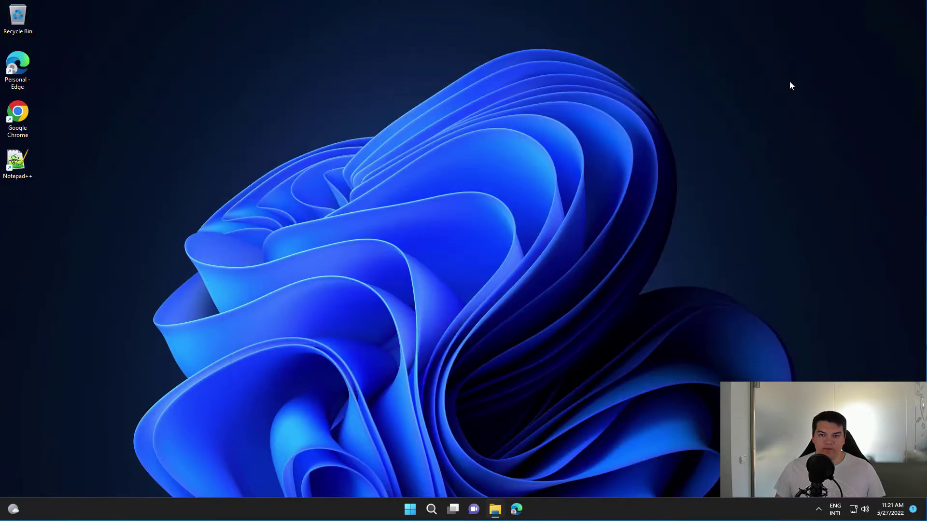
left_click(409, 510)
type("cmd")
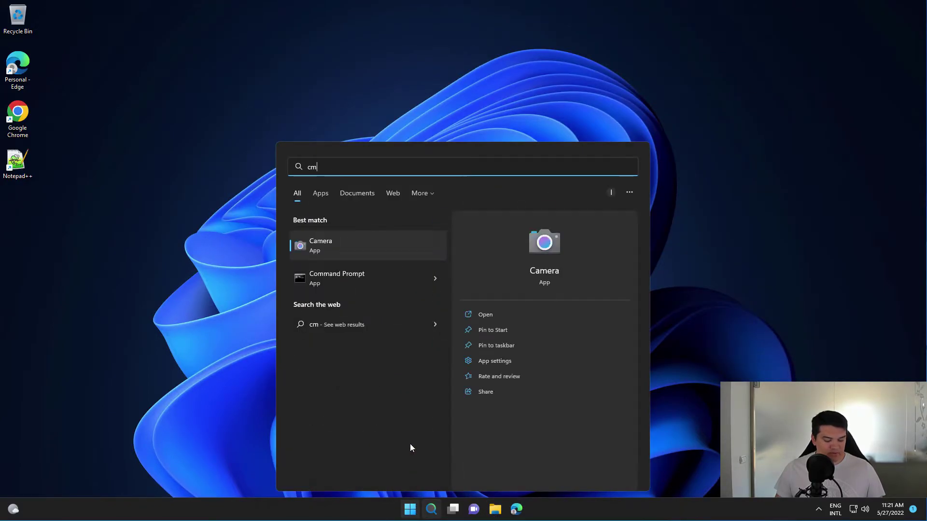
left_click(494, 333)
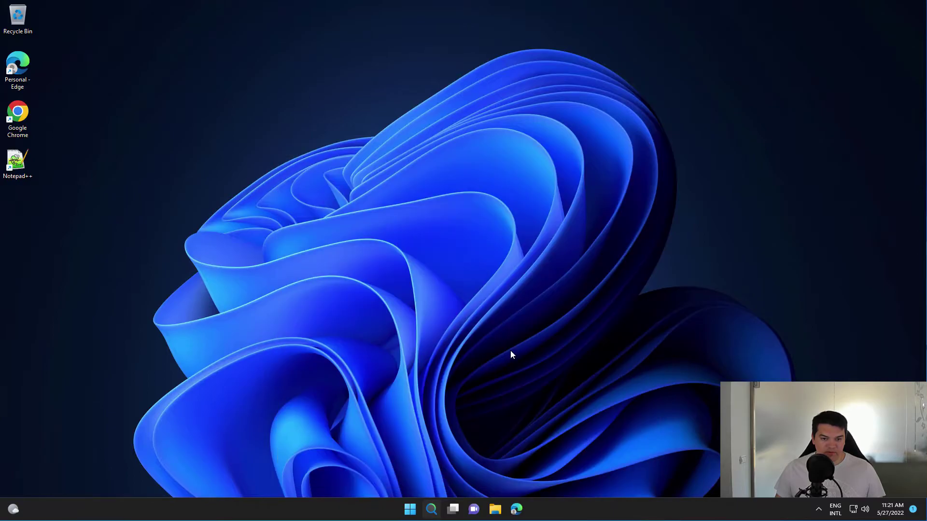
left_click_drag(281, 45, 430, 105)
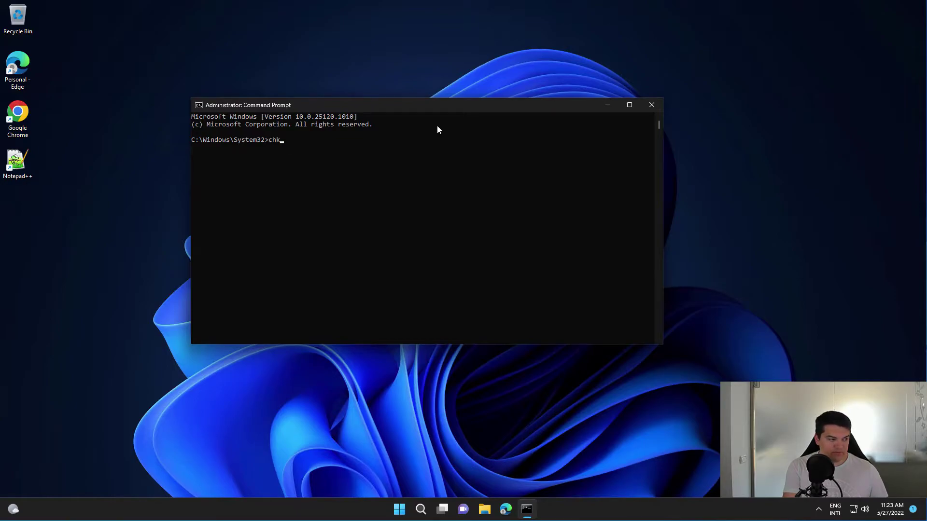
- Run chkdsk C: /F /R in the administrator Command Prompt
type("dsk")
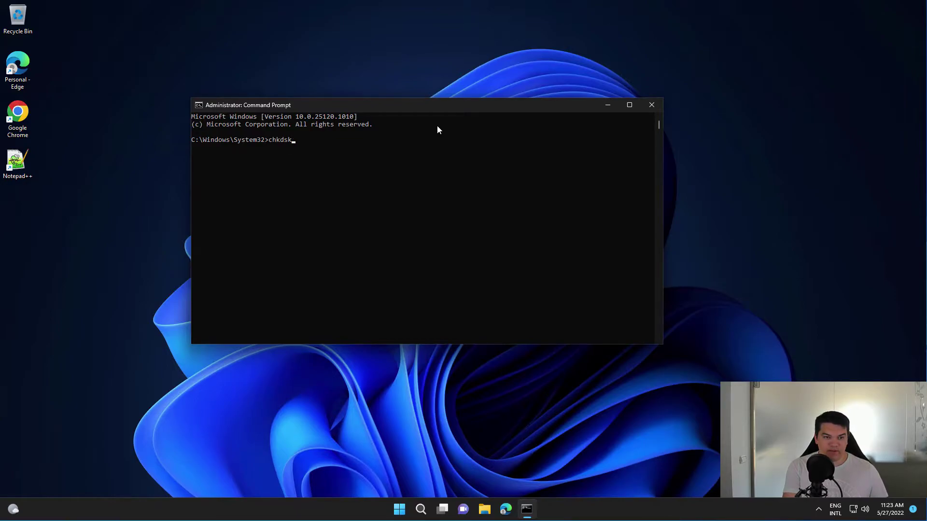
type(" C")
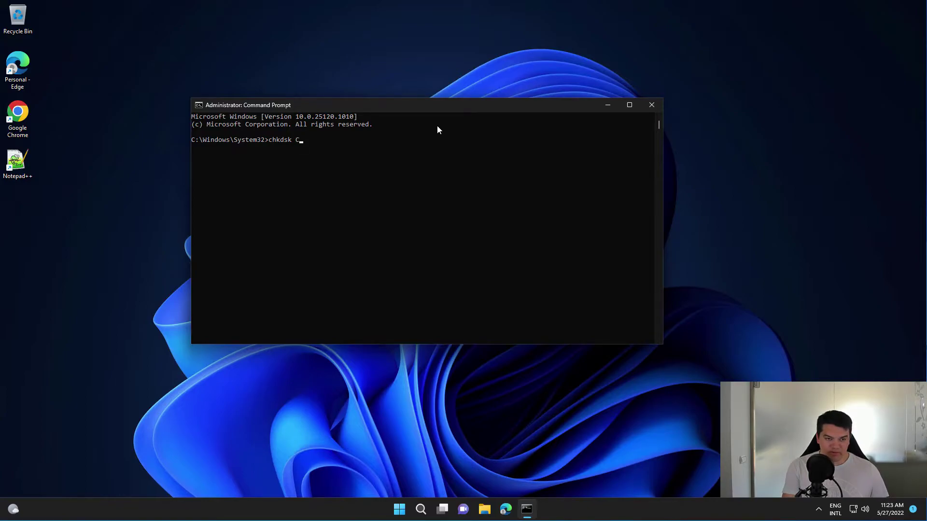
type(":")
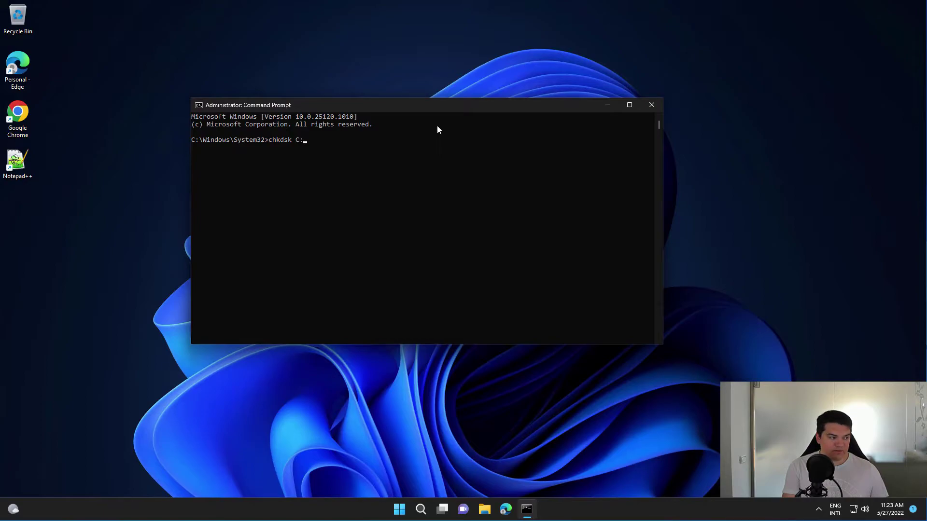
type(" /")
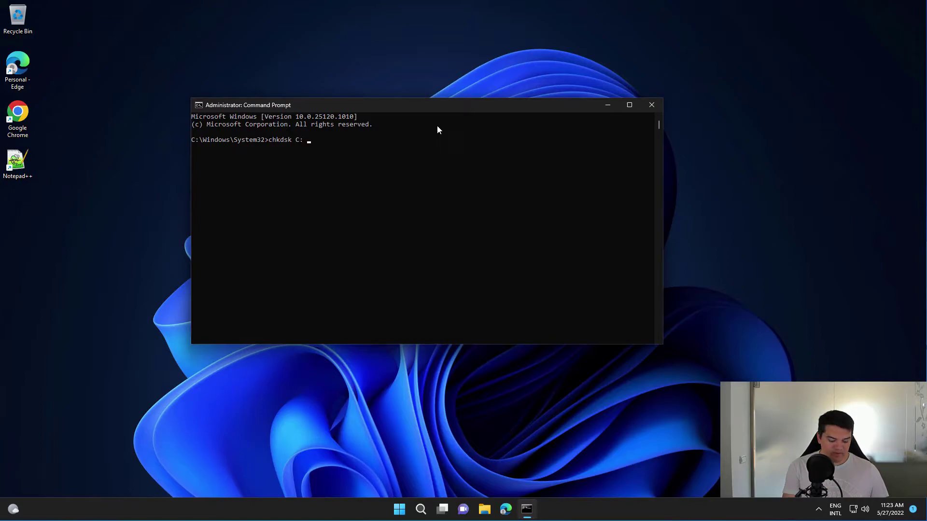
type("F")
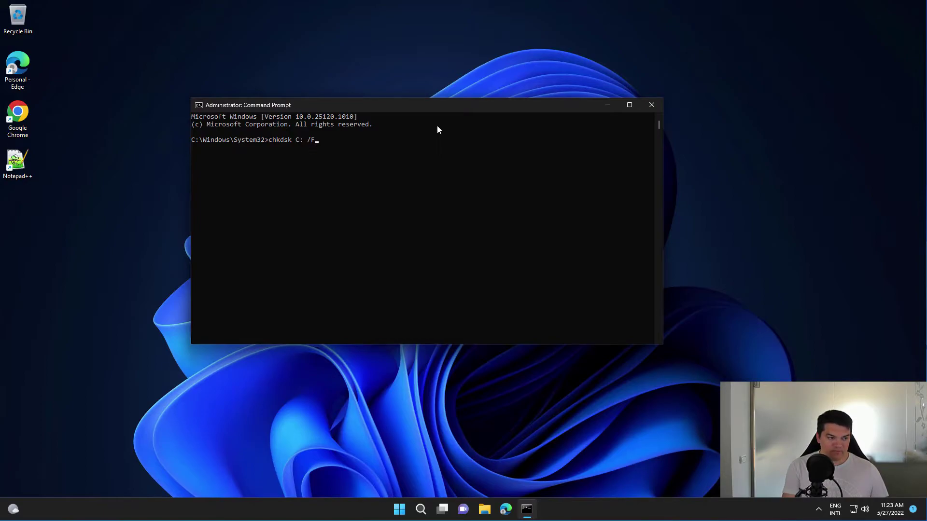
type(" /R")
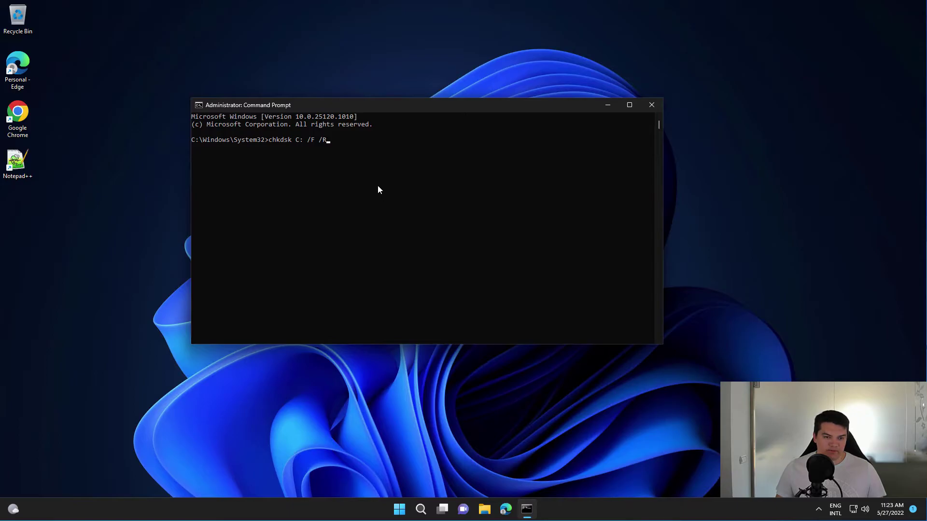
key("Return")
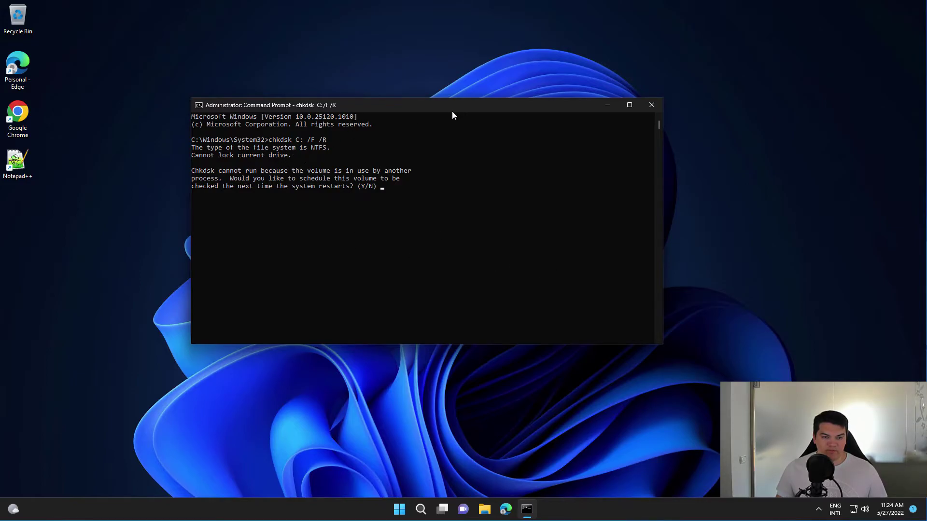
- Answer y to schedule the drive C: check for the next system restart
left_click_drag(459, 105, 515, 109)
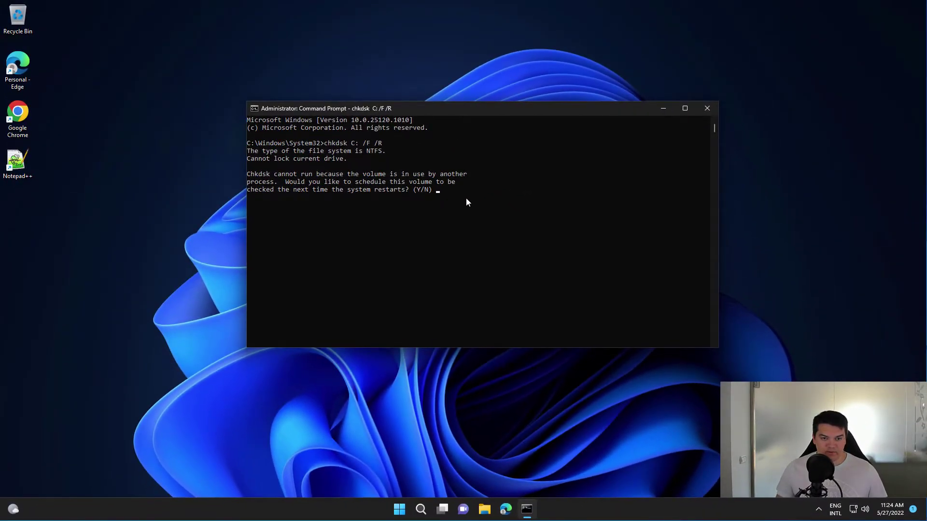
key("Return")
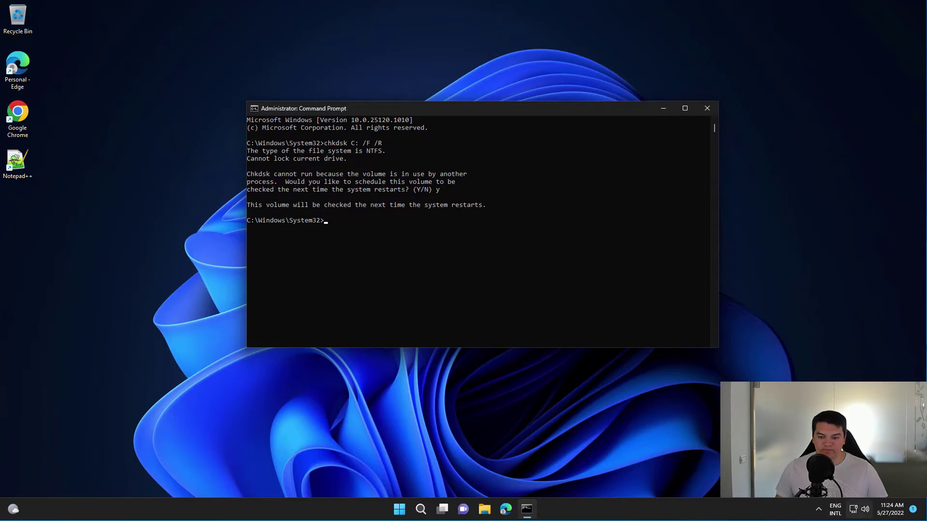
- Close Command Prompt and bring up the Win+X quick-link menu of system tools
left_click(712, 111)
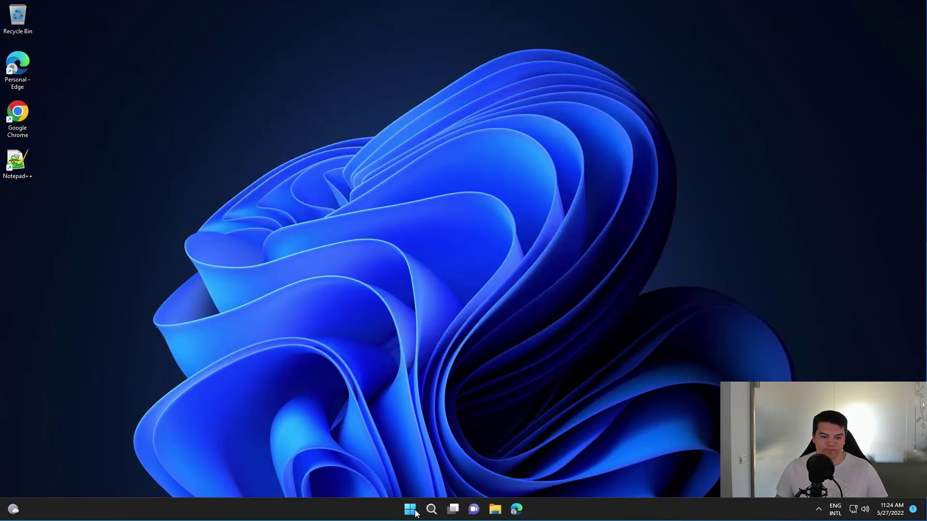
key("super+x")
mouse_move(421, 471)
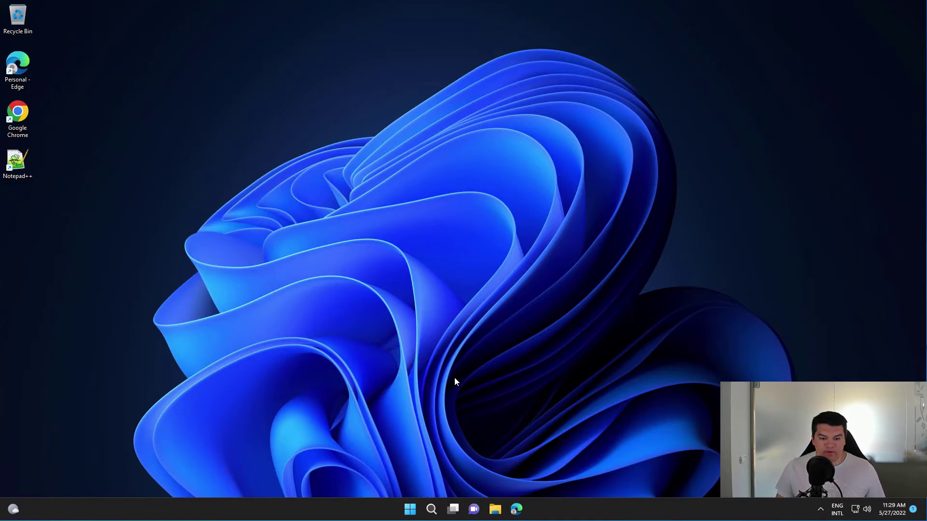
- Open Computer Management and show the Event Viewer > Windows Logs > Application log
right_click(410, 509)
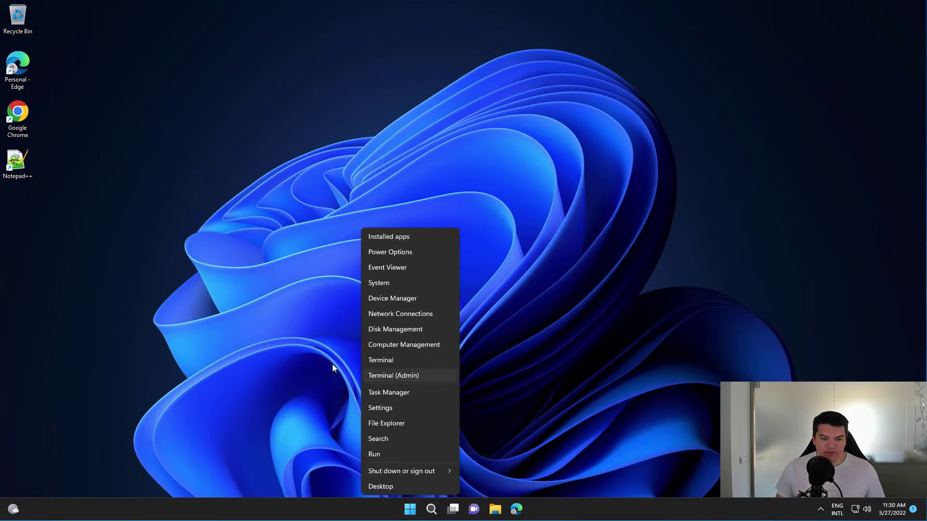
left_click(400, 346)
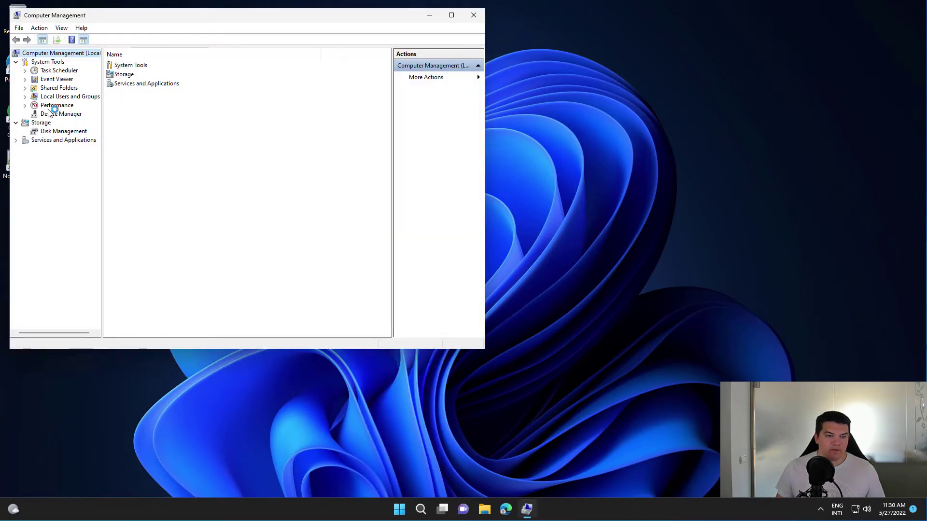
left_click(38, 80)
left_click(25, 80)
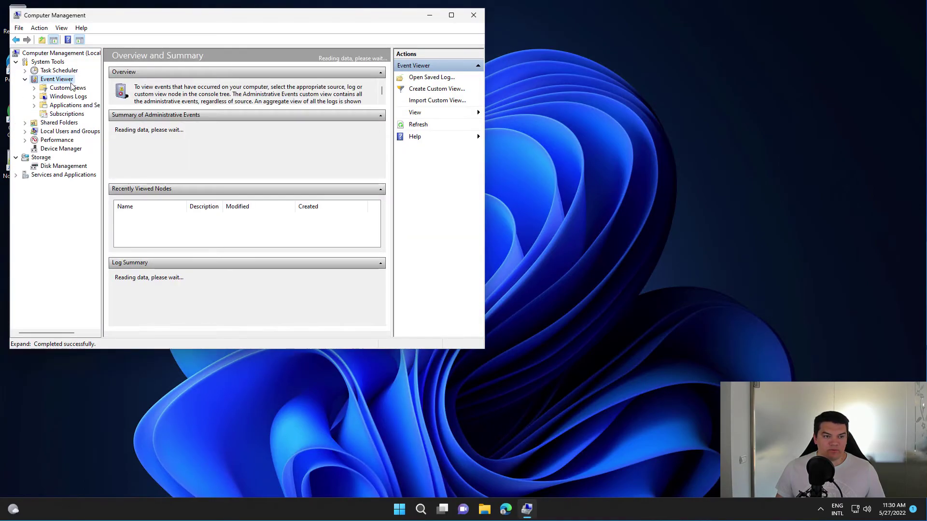
left_click(34, 97)
left_click(72, 105)
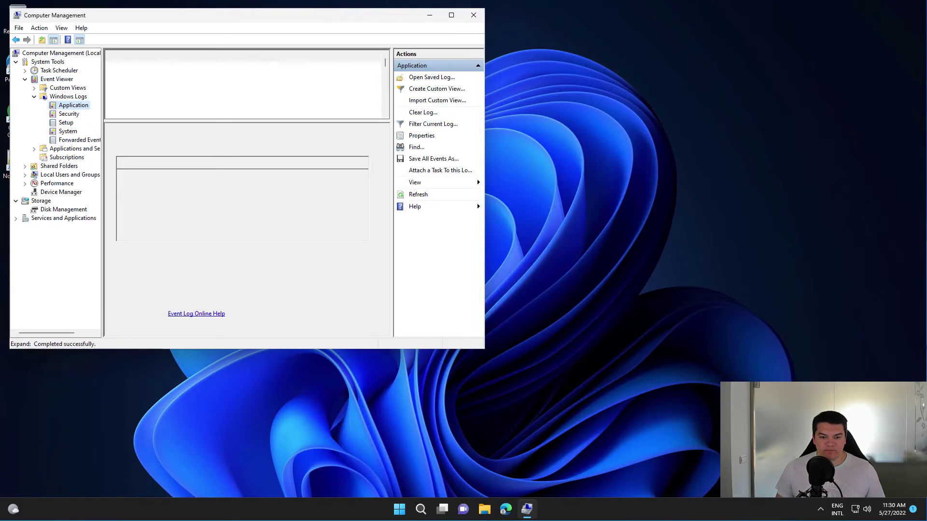
left_click_drag(605, 410, 568, 338)
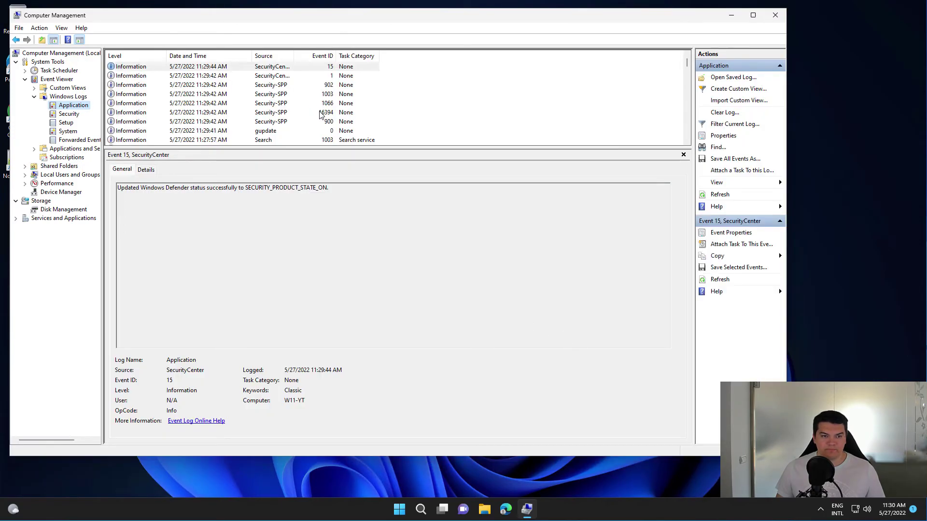
- Find the Chkdsk event 26226 and read its drive C: scan summary
left_click(278, 113)
scroll(288, 118, "down", 1)
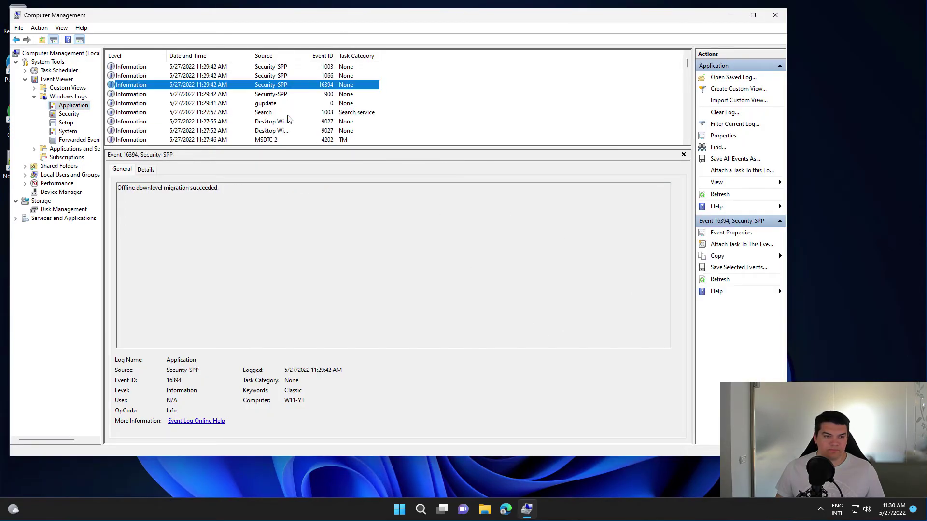
scroll(292, 113, "down", 5)
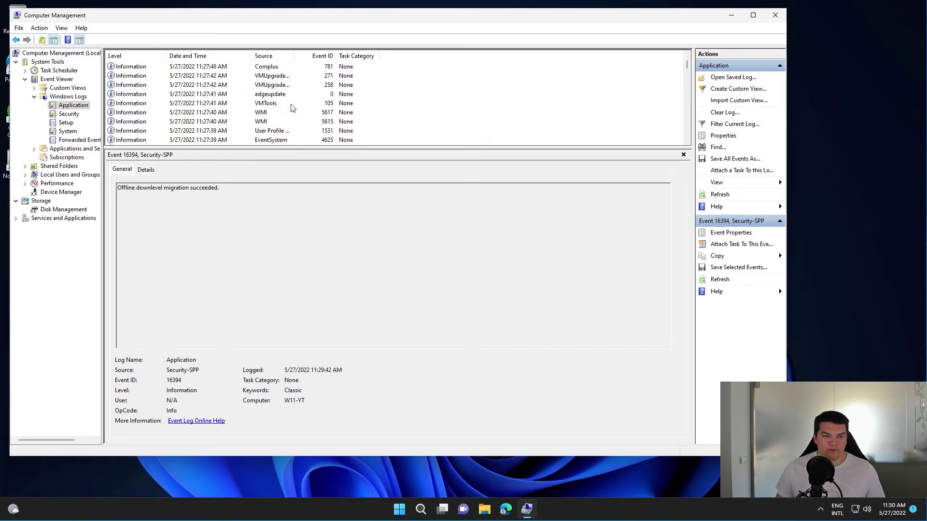
scroll(301, 102, "down", 3)
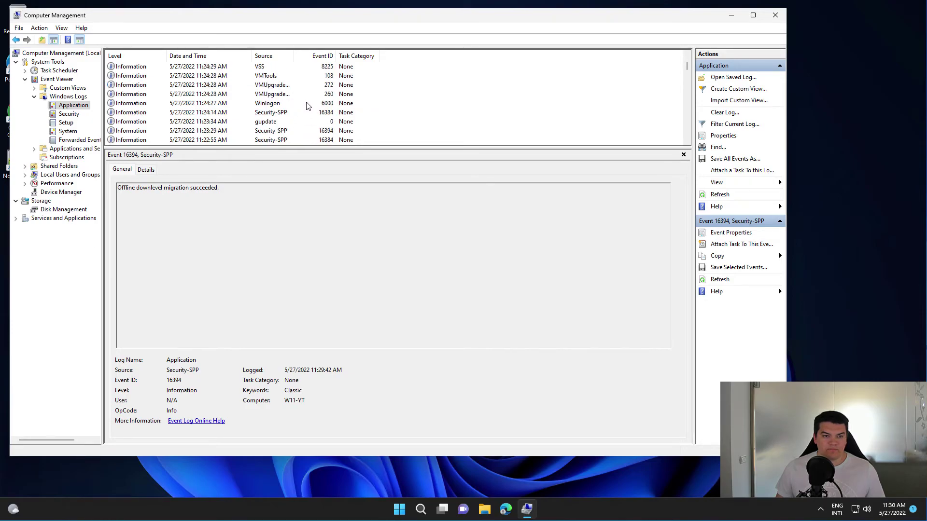
scroll(307, 106, "down", 2)
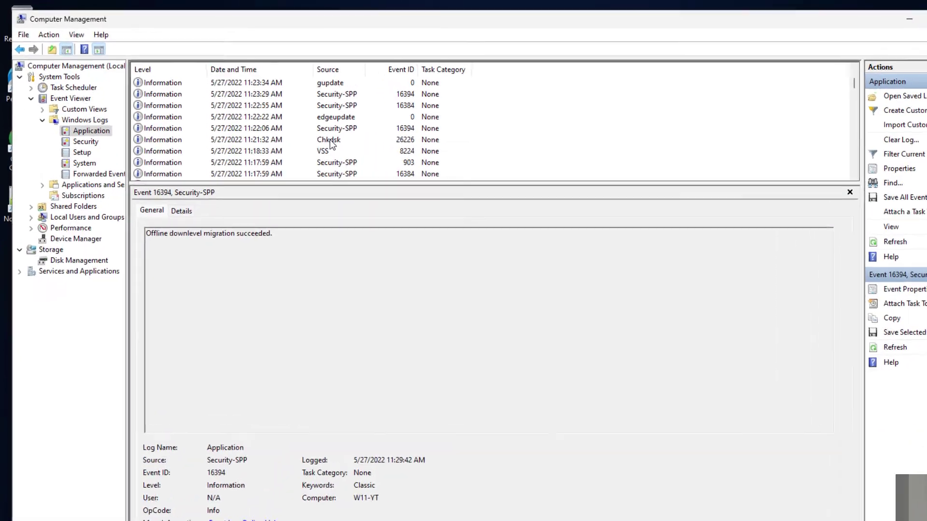
left_click(299, 113)
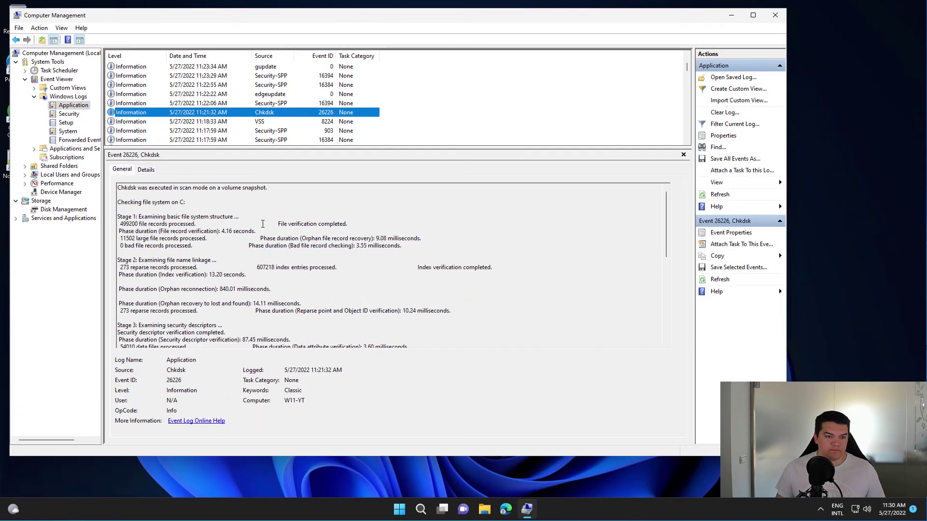
left_click(263, 224)
scroll(278, 227, "down", 5)
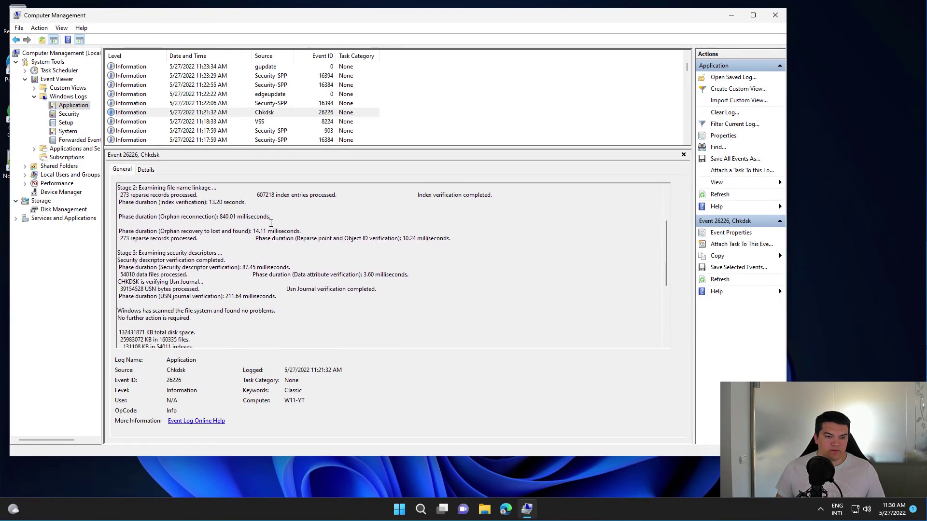
scroll(293, 230, "down", 5)
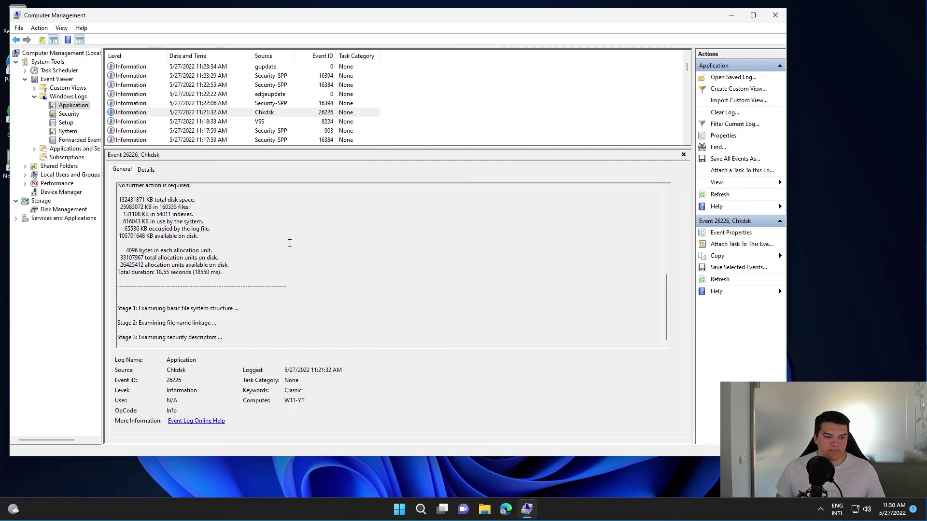
scroll(289, 245, "up", 10)
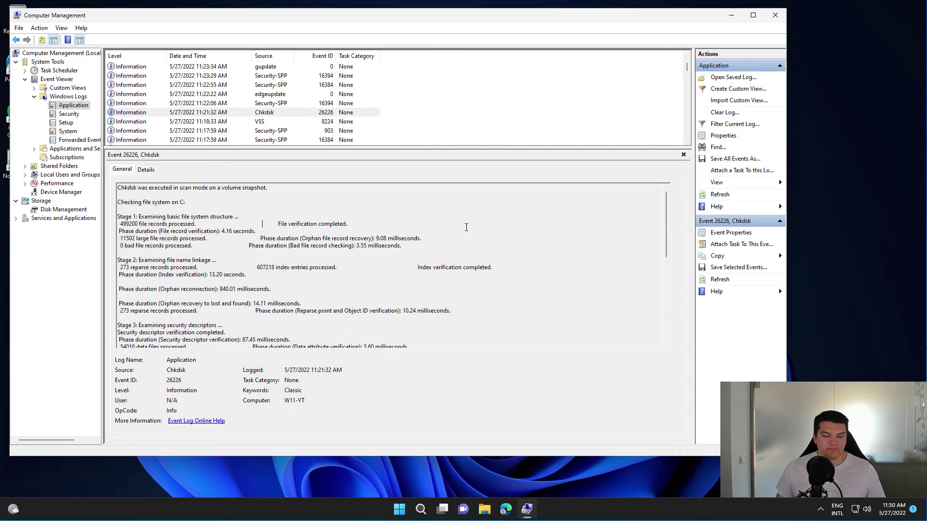